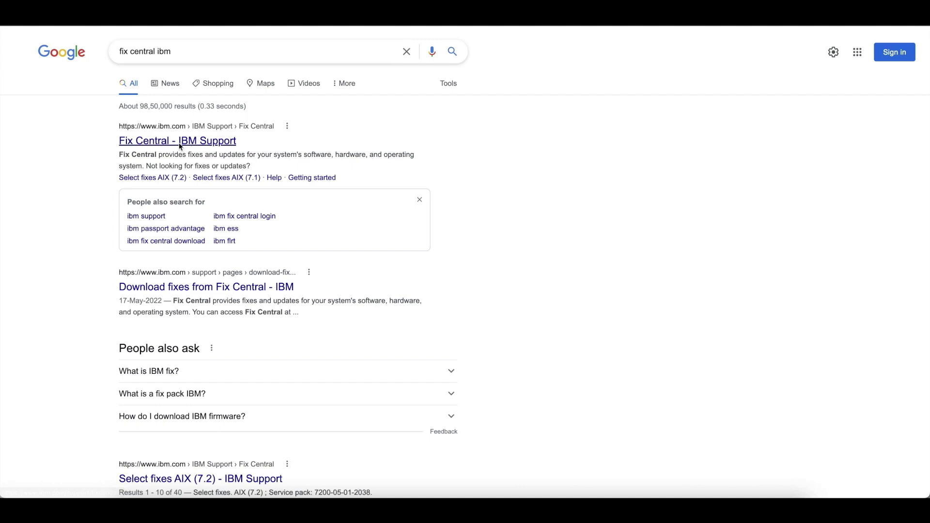
- In Fix Central, select IBM Security QRadar SIEM with installed version 7.5.0
{"action": "left_click", "coordinate": [180, 141]}
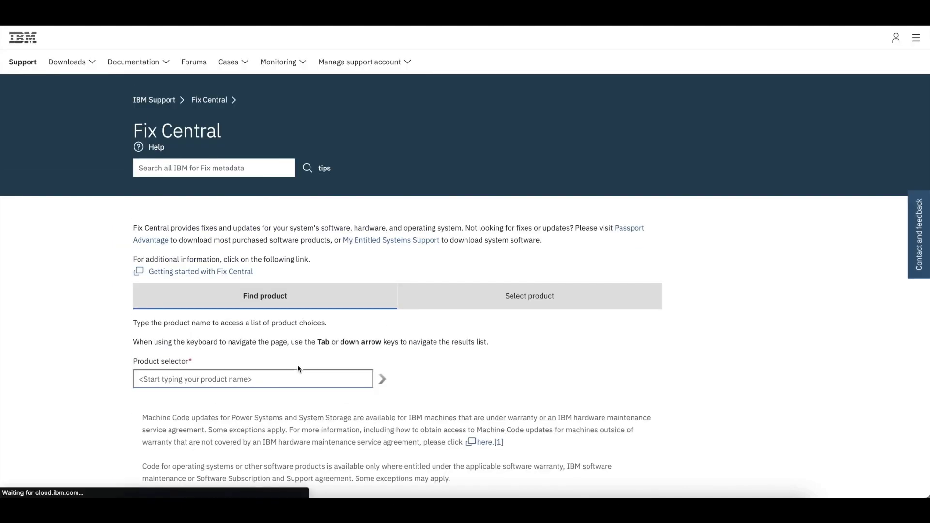
{"action": "type", "text": "qradar"}
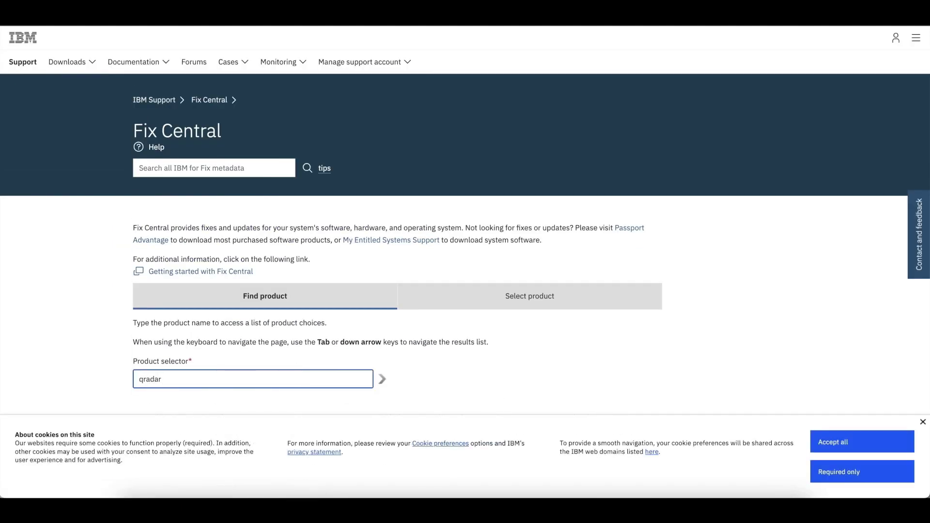
{"action": "scroll", "coordinate": [288, 381], "scroll_direction": "down", "scroll_amount": 3}
{"action": "scroll", "coordinate": [238, 326], "scroll_direction": "down", "scroll_amount": 3}
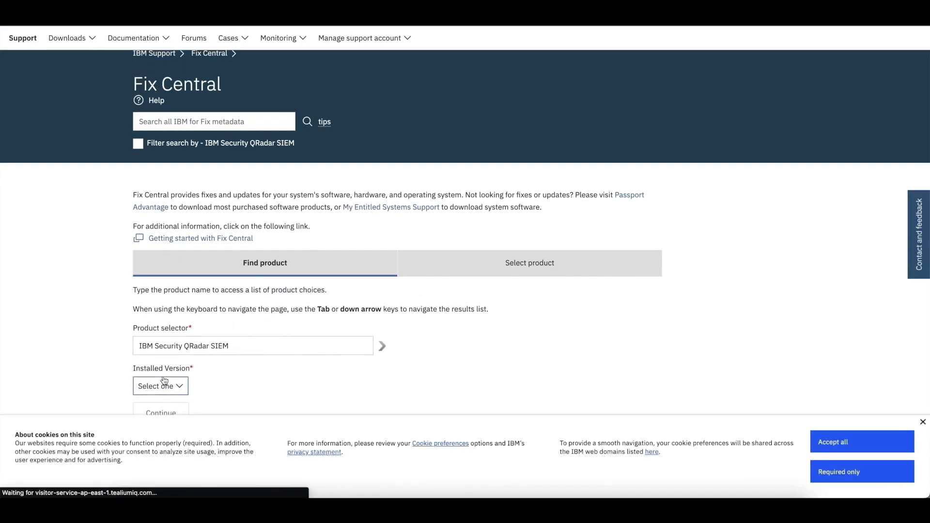
{"action": "left_click", "coordinate": [164, 382]}
{"action": "left_click", "coordinate": [159, 293]}
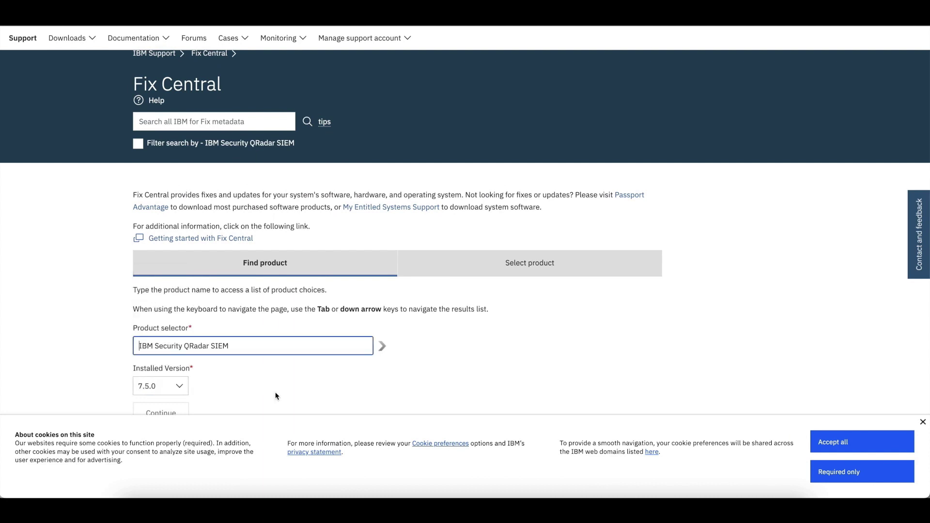
- Continue to identify QRadar SIEM fixes, dismissing the cookie notice, until the IBM login page appears
{"action": "scroll", "coordinate": [277, 396], "scroll_direction": "down", "scroll_amount": 2}
{"action": "left_click", "coordinate": [149, 369]}
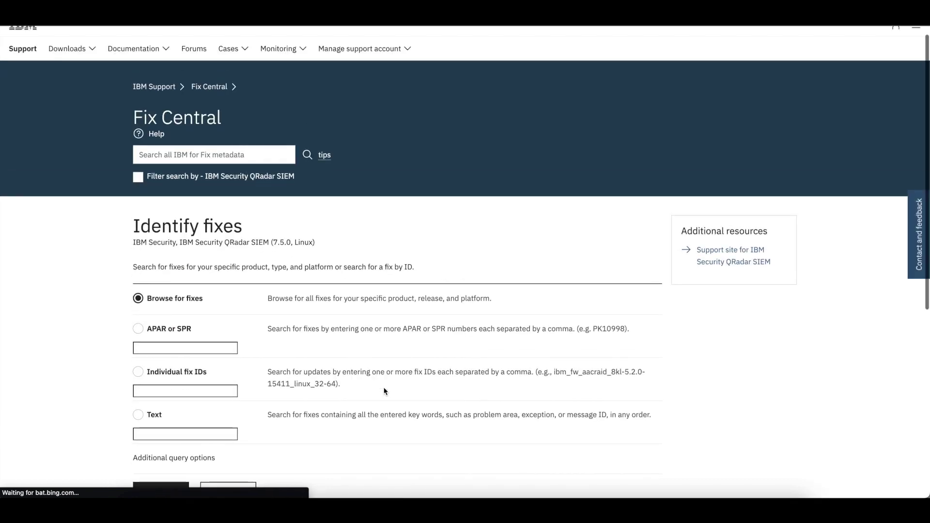
{"action": "left_click", "coordinate": [921, 425]}
{"action": "left_click", "coordinate": [171, 487]}
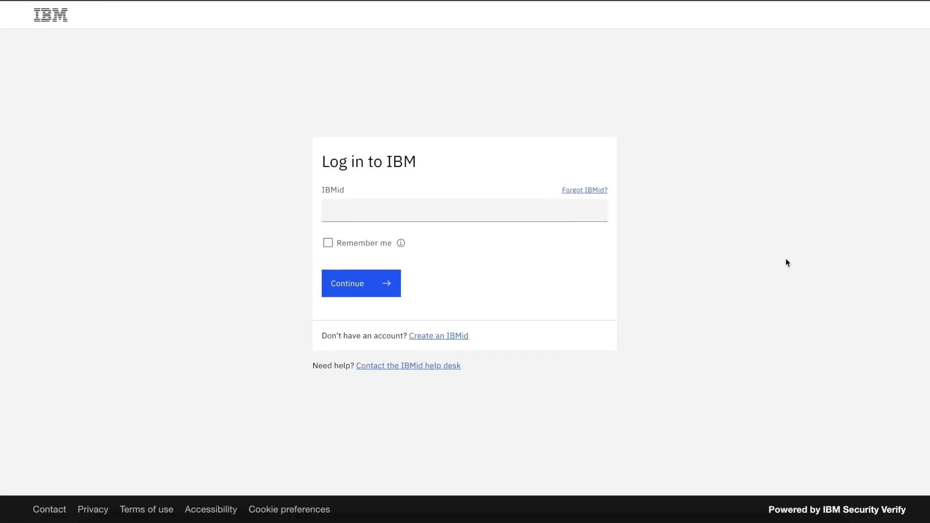
- Sign in to IBM with the saved IBMid account
{"action": "left_click", "coordinate": [373, 209]}
{"action": "left_click", "coordinate": [374, 232]}
{"action": "left_click", "coordinate": [345, 283]}
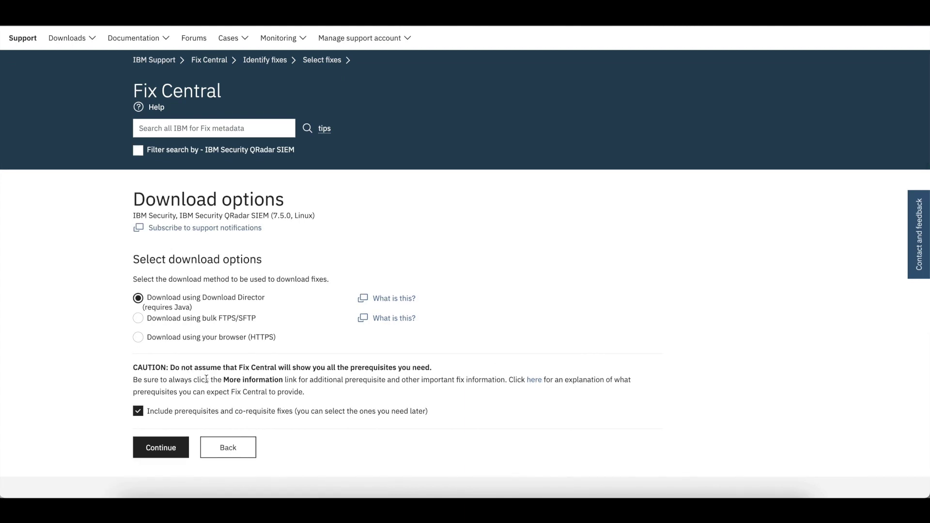
- Download 750_QRadar_QRFULL_2021.6.3.20220829221022.iso through the browser over HTTPS
{"action": "left_click", "coordinate": [139, 338]}
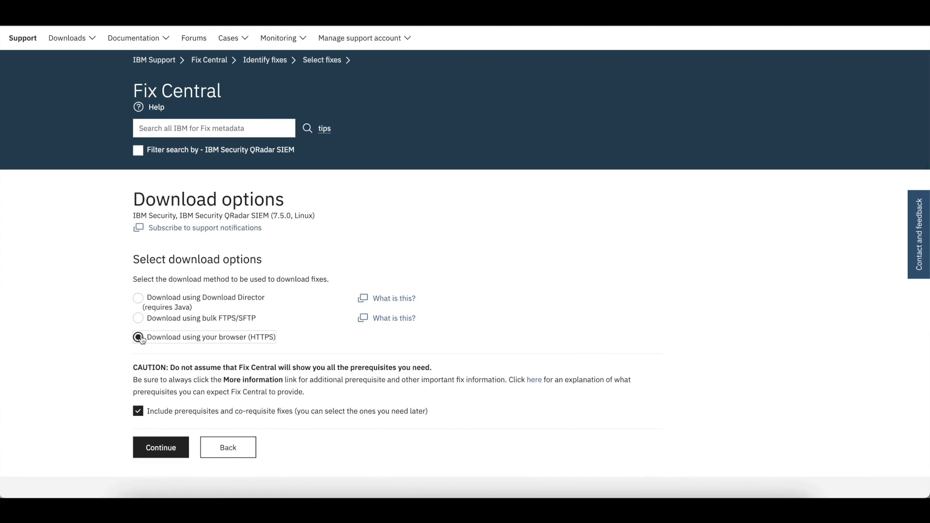
{"action": "left_click", "coordinate": [157, 448]}
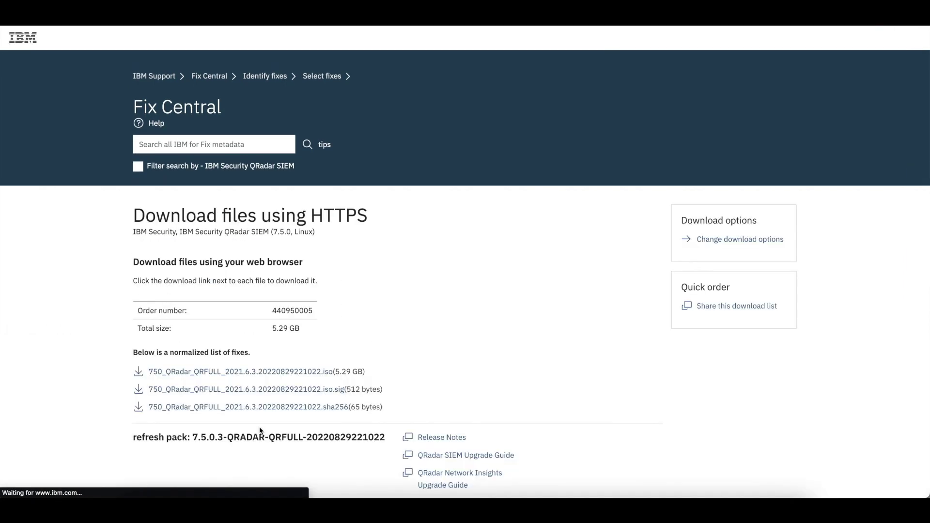
{"action": "scroll", "coordinate": [260, 427], "scroll_direction": "down", "scroll_amount": 5}
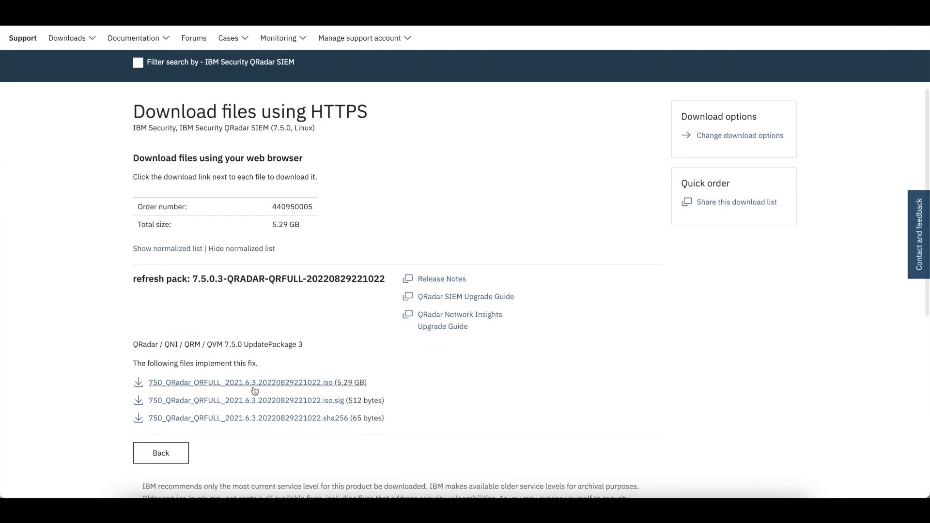
{"action": "left_click", "coordinate": [243, 379]}
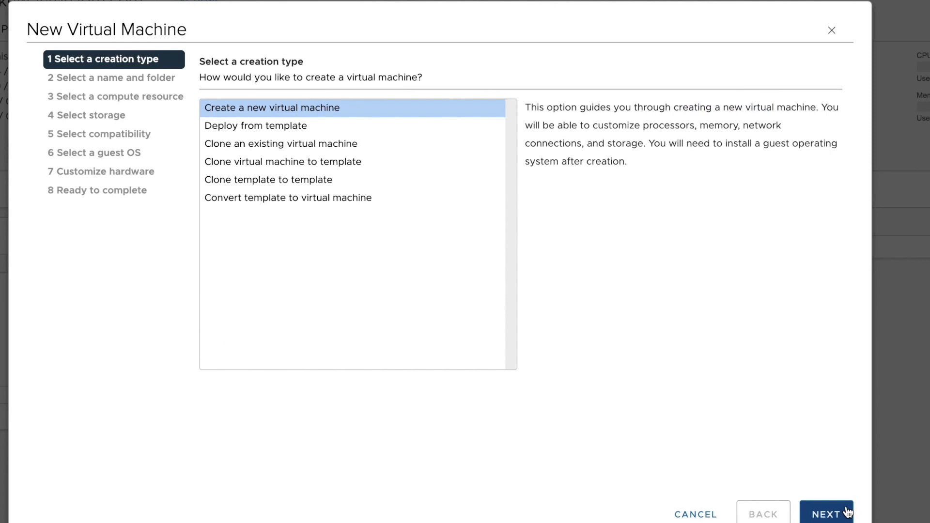
- Set the new VM's guest OS to Linux, Red Hat Enterprise Linux 7 (64-bit)
{"action": "left_click", "coordinate": [846, 514]}
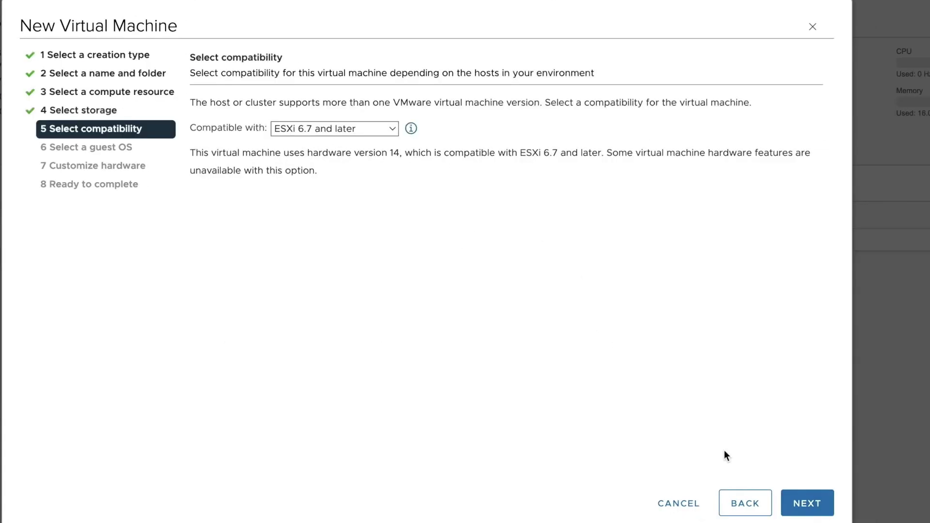
{"action": "left_click", "coordinate": [810, 503]}
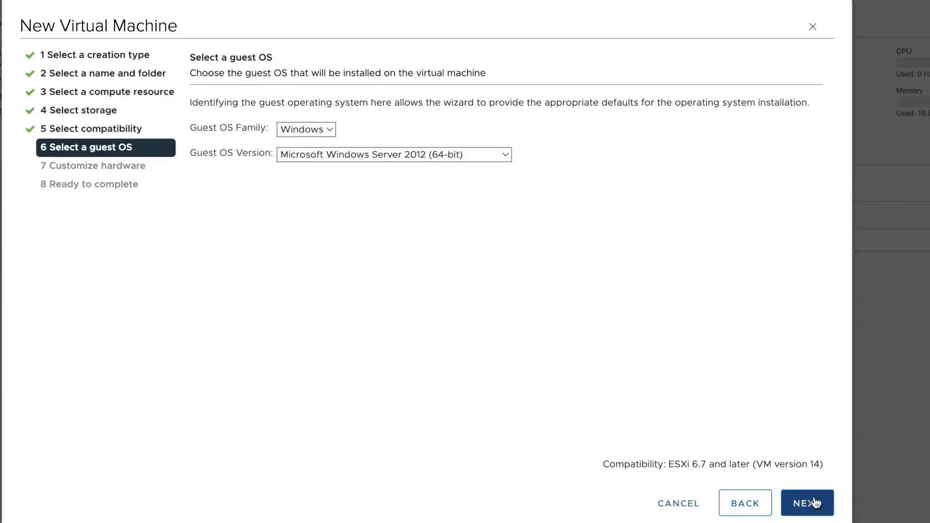
{"action": "left_click", "coordinate": [309, 126]}
{"action": "left_click", "coordinate": [301, 146]}
{"action": "left_click", "coordinate": [329, 153]}
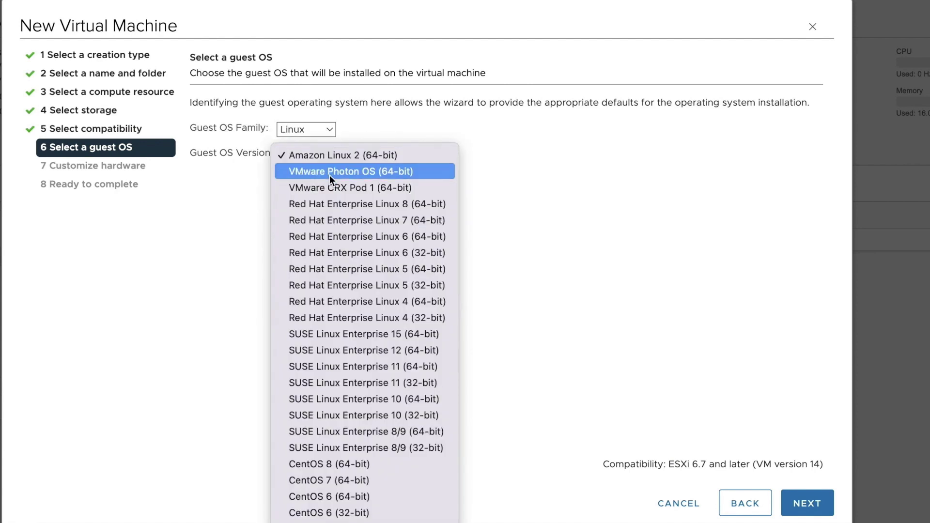
{"action": "left_click", "coordinate": [388, 219]}
- Accept the hardware settings (8 CPUs, 64 GB memory, 500 GB disk, QRadar ISO) and reach the summary
{"action": "left_click", "coordinate": [795, 515]}
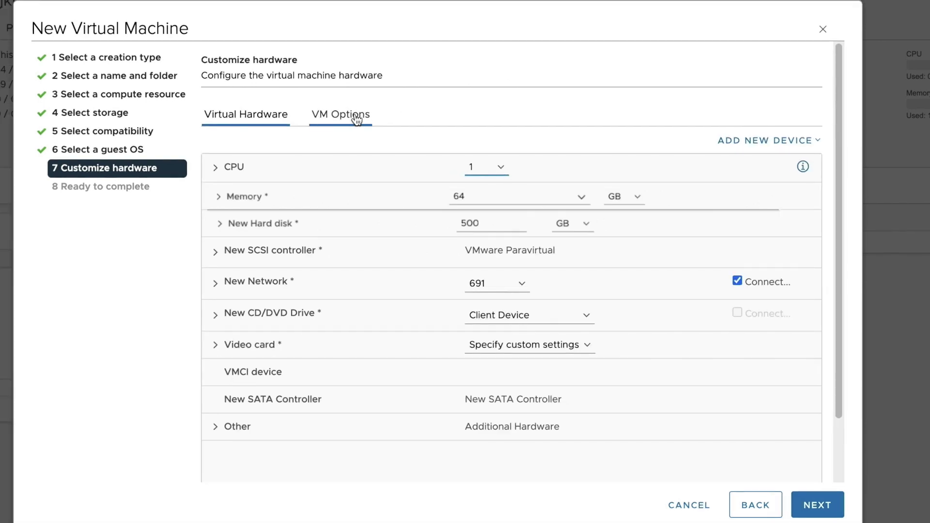
{"action": "left_click", "coordinate": [357, 120]}
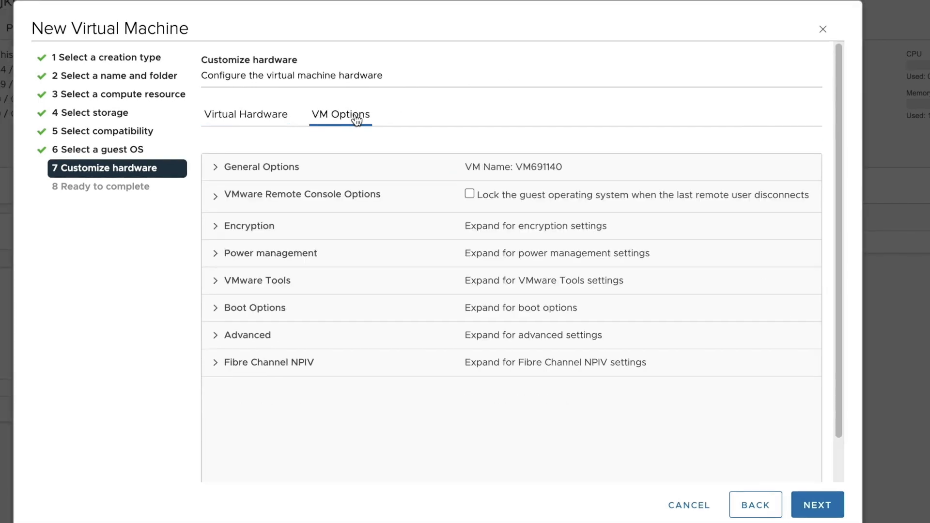
{"action": "left_click", "coordinate": [259, 119]}
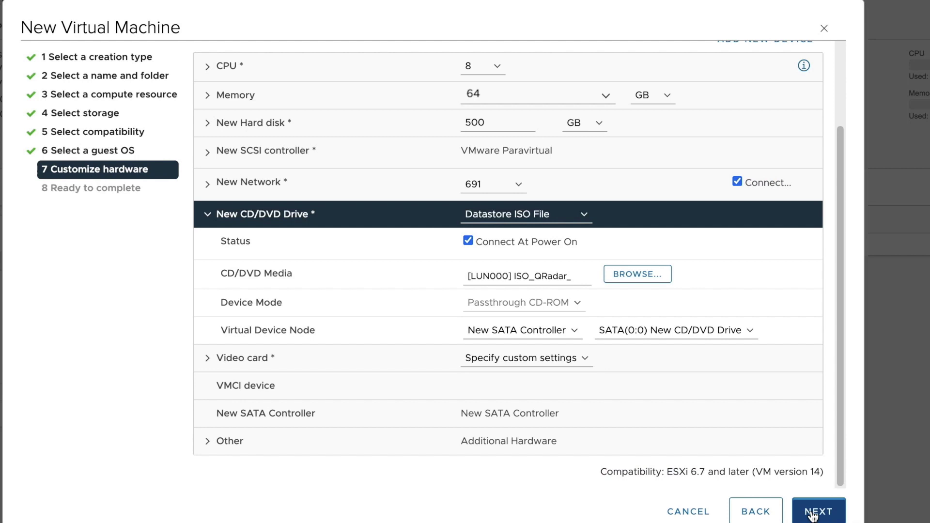
{"action": "left_click", "coordinate": [812, 512]}
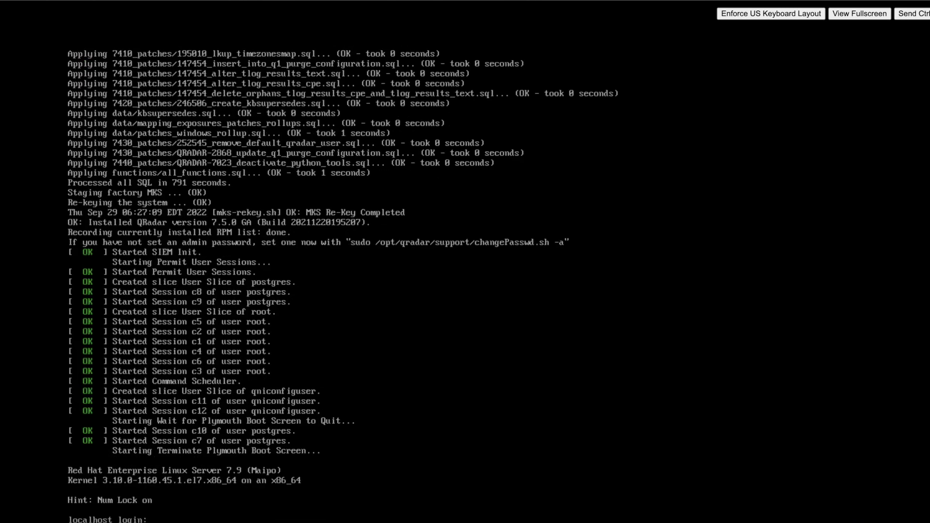
- Log in as root and accept the QRadar license agreement by answering yes
{"action": "type", "text": "root"}
{"action": "key", "text": "Return"}
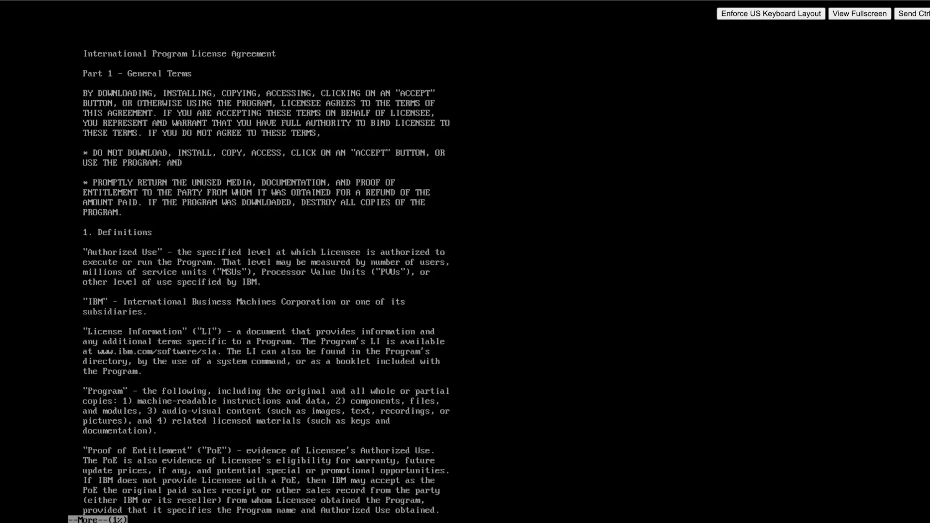
{"action": "key", "text": "space"}
{"action": "key", "text": "space"}
{"action": "key", "text": "space"}
{"action": "key", "text": "space"}
{"action": "key", "text": "space"}
{"action": "key", "text": "space"}
{"action": "key", "text": "space"}
{"action": "key", "text": "space"}
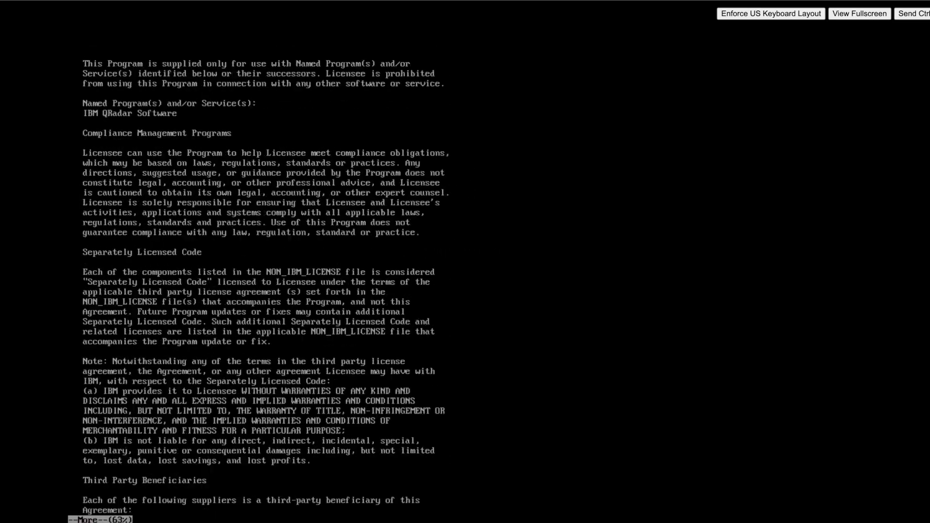
{"action": "key", "text": "space"}
{"action": "key", "text": "space"}
{"action": "type", "text": "yes or no)?   yes"}
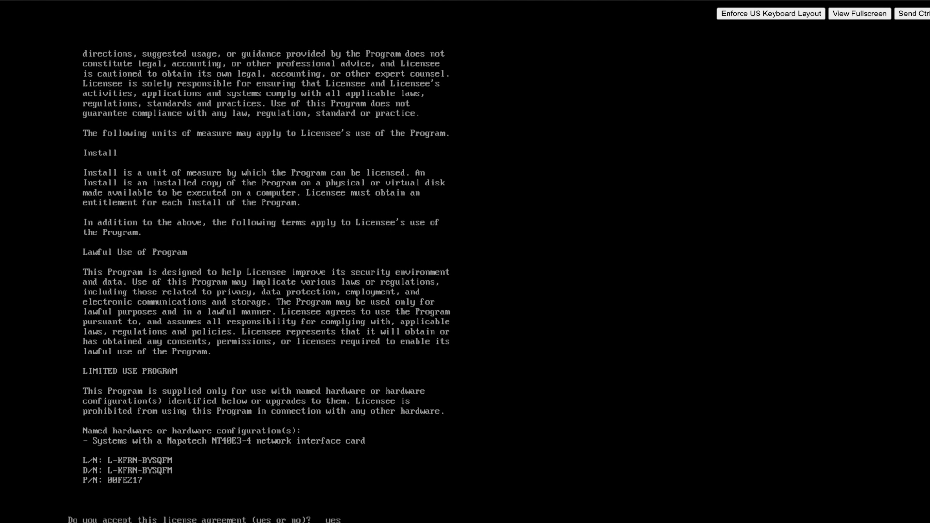
{"action": "key", "text": "Return"}
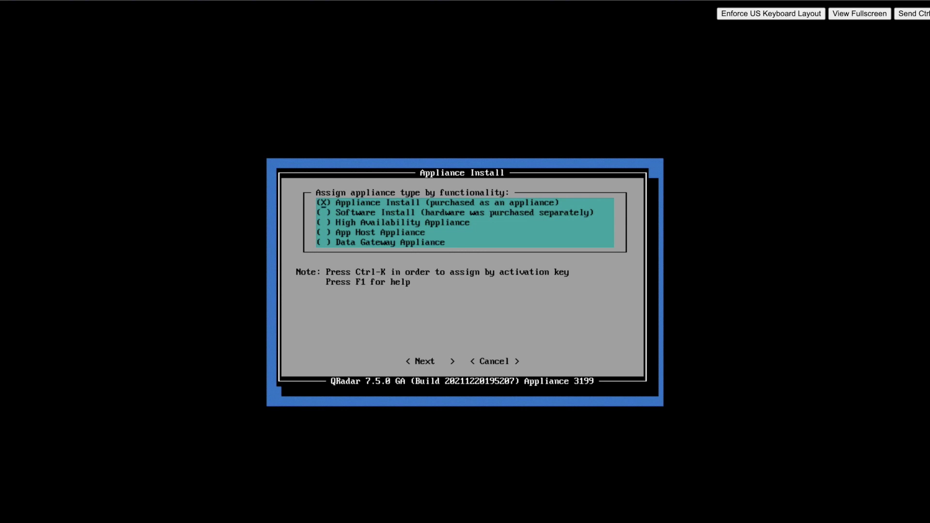
- Choose the All-In-One Console appliance type and the normal setup type
{"action": "key", "text": "Tab"}
{"action": "key", "text": "Return"}
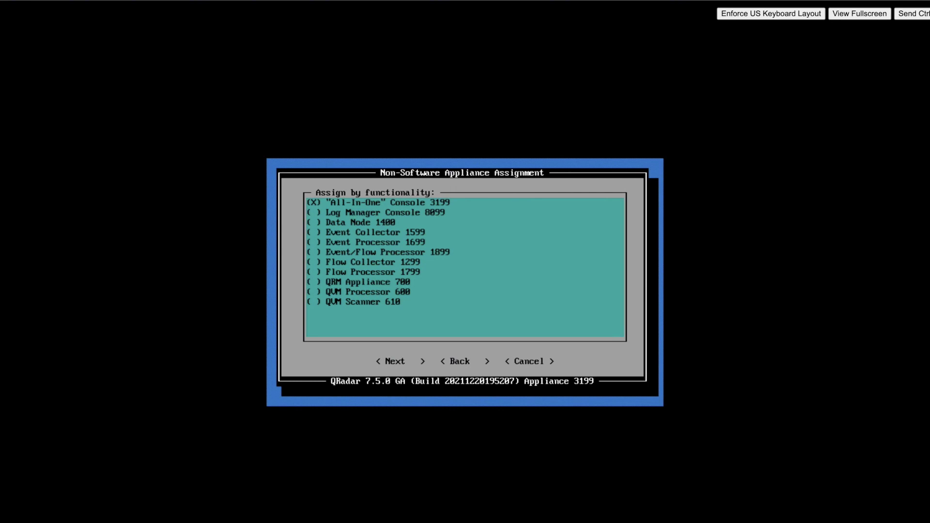
{"action": "key", "text": "Tab"}
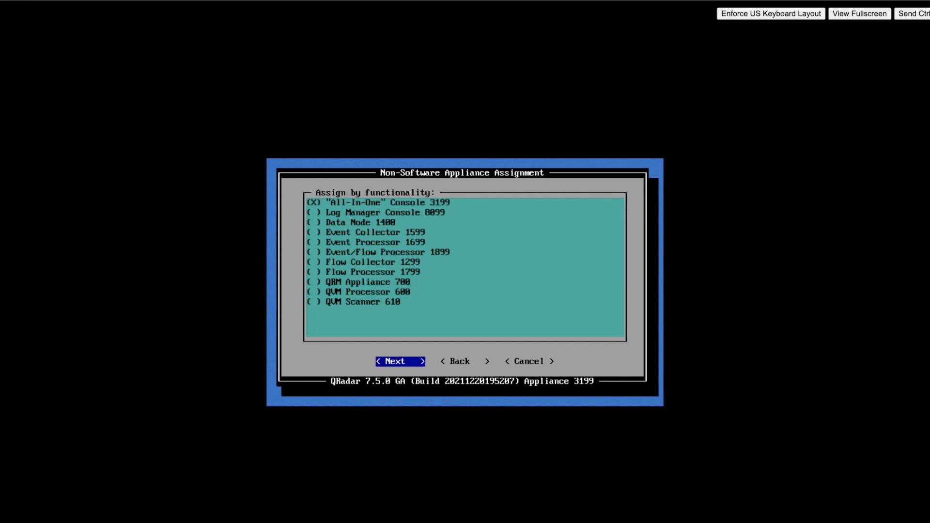
{"action": "key", "text": "Return"}
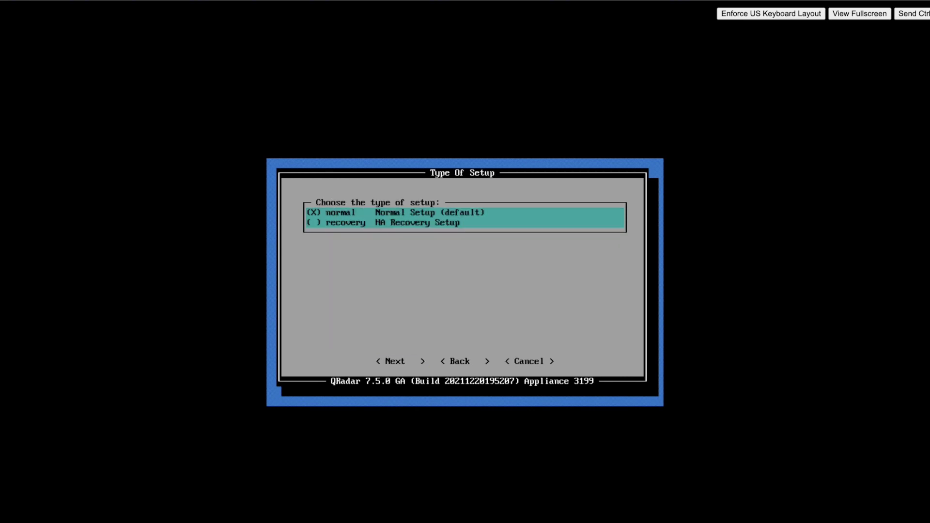
{"action": "key", "text": "Return"}
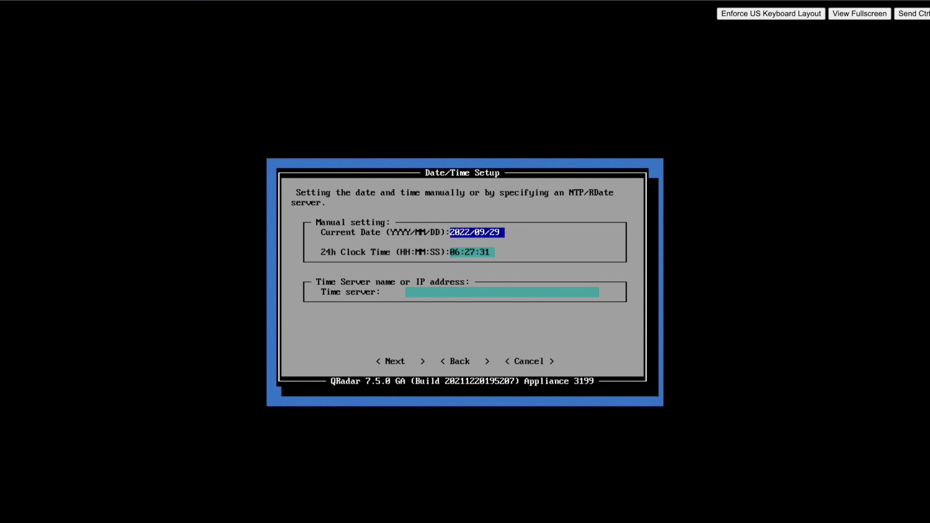
- Accept the current date and time and select the Kolkata time zone
{"action": "key", "text": "Tab"}
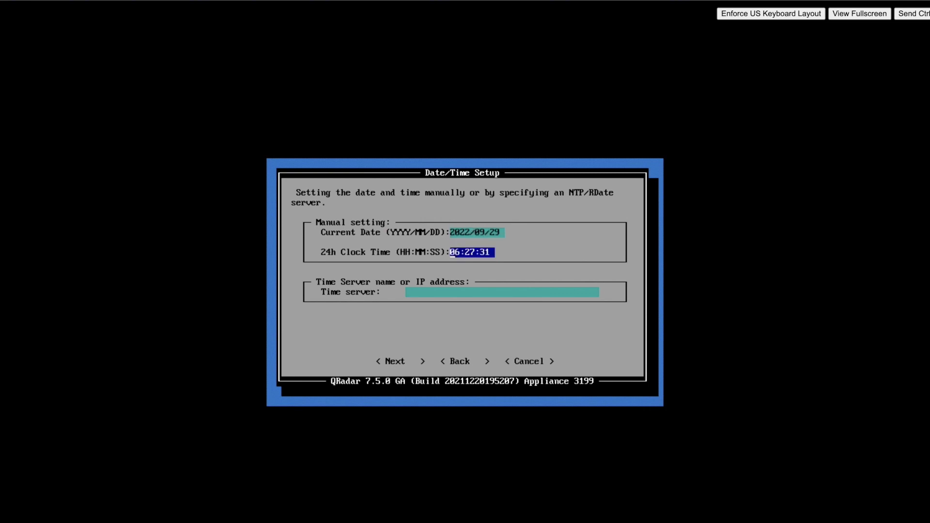
{"action": "key", "text": "Tab"}
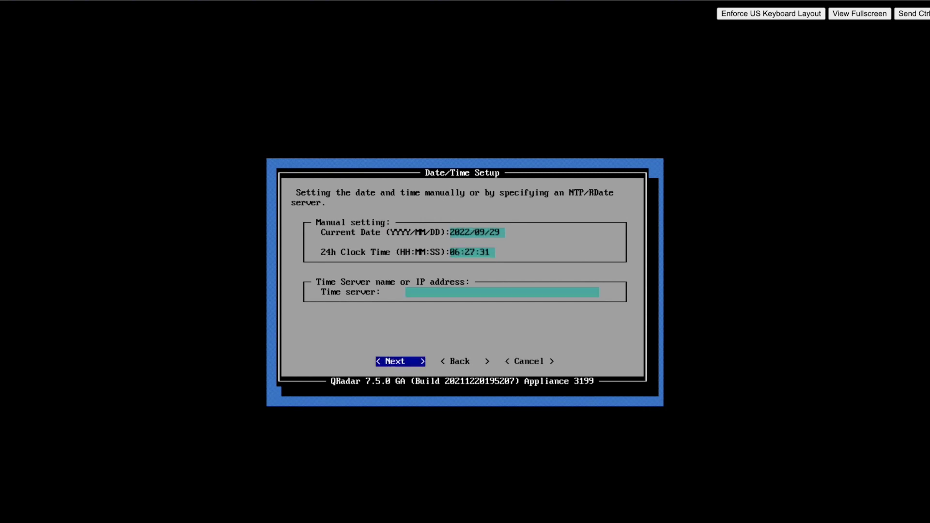
{"action": "key", "text": "Return"}
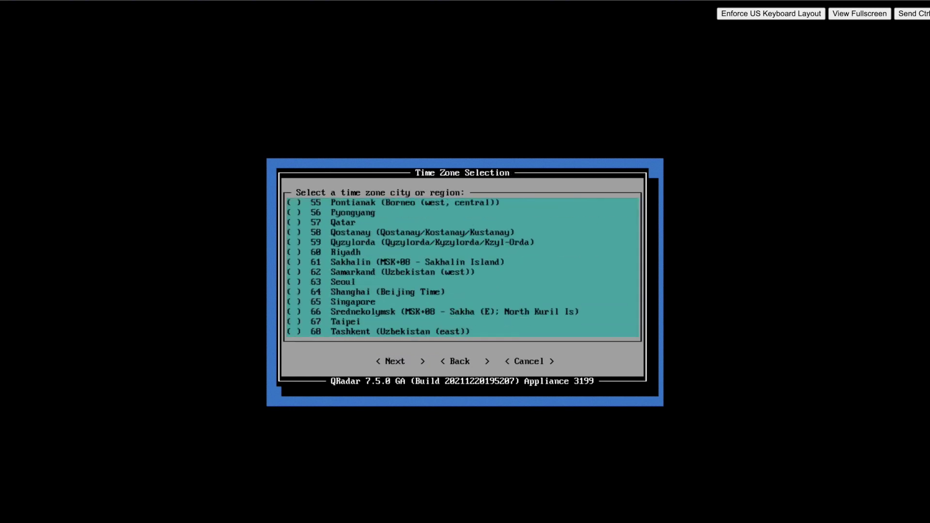
{"action": "key", "text": "space"}
{"action": "key", "text": "Tab"}
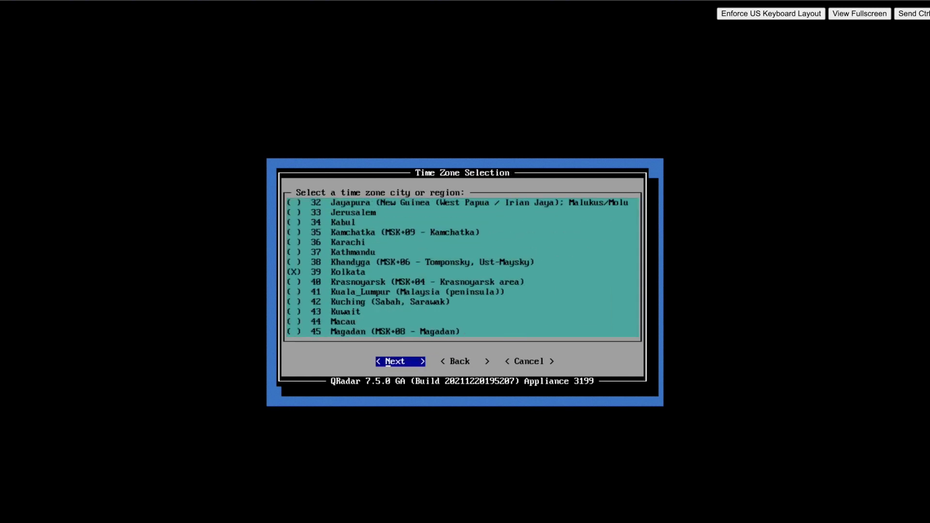
{"action": "key", "text": "Return"}
{"action": "key", "text": "Tab"}
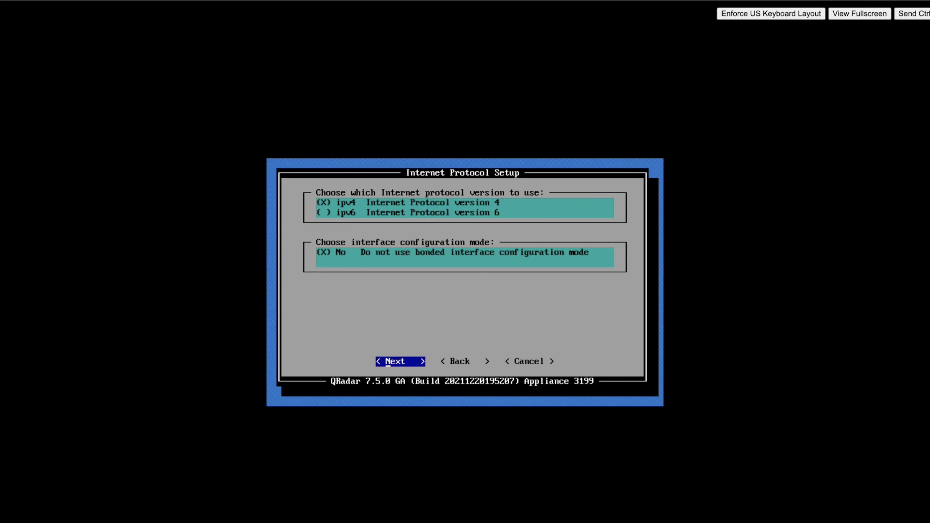
- Accept ipv4 with management interface ens192 and set the hostname to qradar.189
{"action": "key", "text": "Return"}
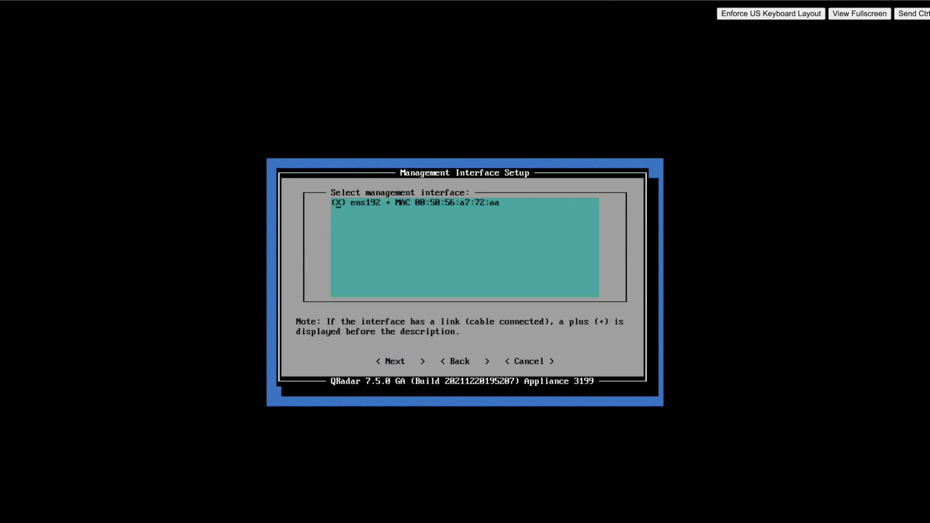
{"action": "key", "text": "Tab"}
{"action": "key", "text": "Return"}
{"action": "type", "text": "qradar.189"}
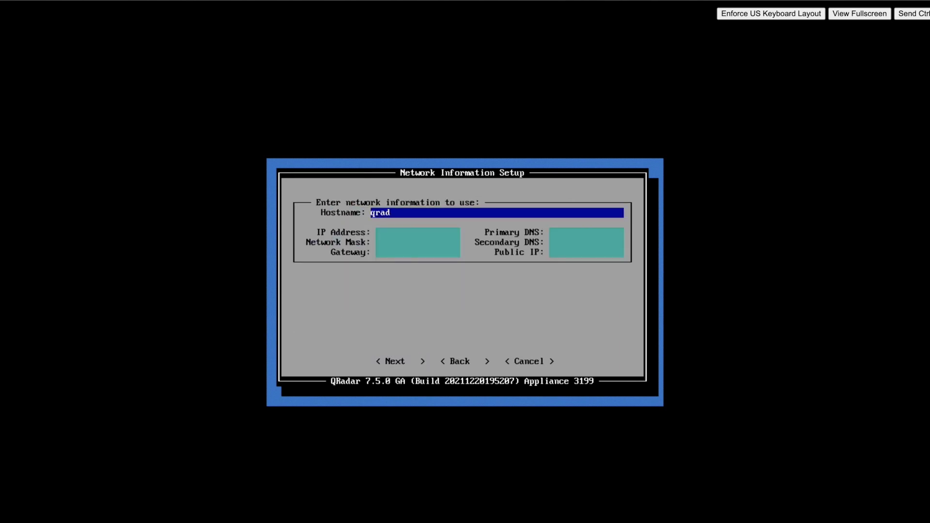
{"action": "key", "text": "Down"}
{"action": "key", "text": "Tab"}
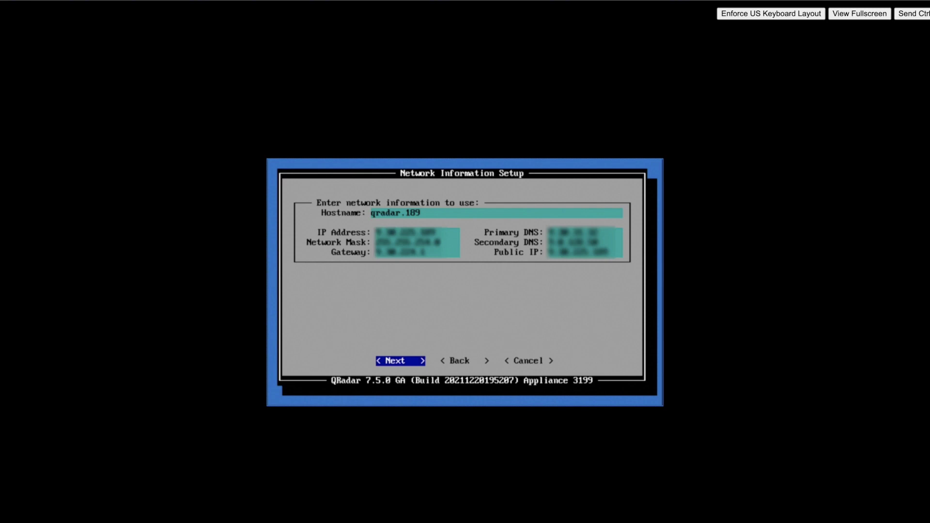
{"action": "key", "text": "Return"}
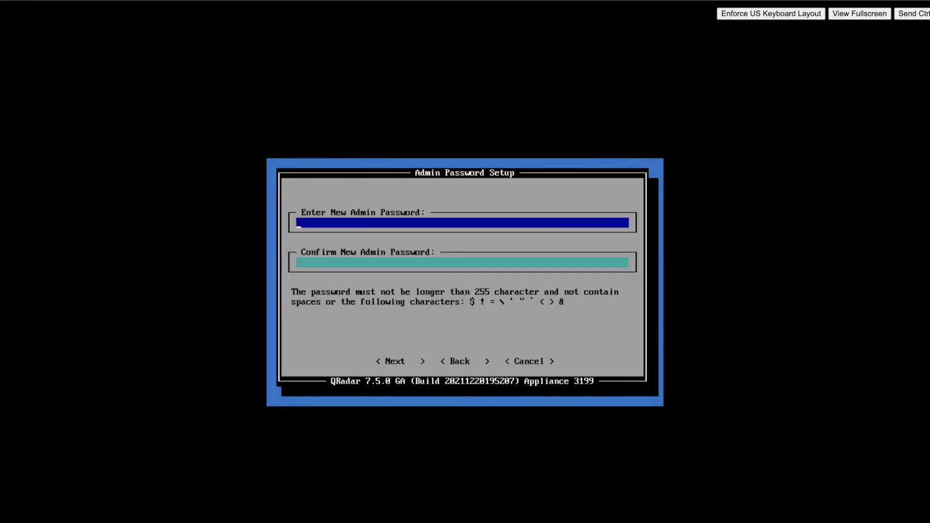
- Enter and confirm the admin password
{"action": "type", "text": "**********"}
{"action": "key", "text": "Tab"}
{"action": "type", "text": "**"}
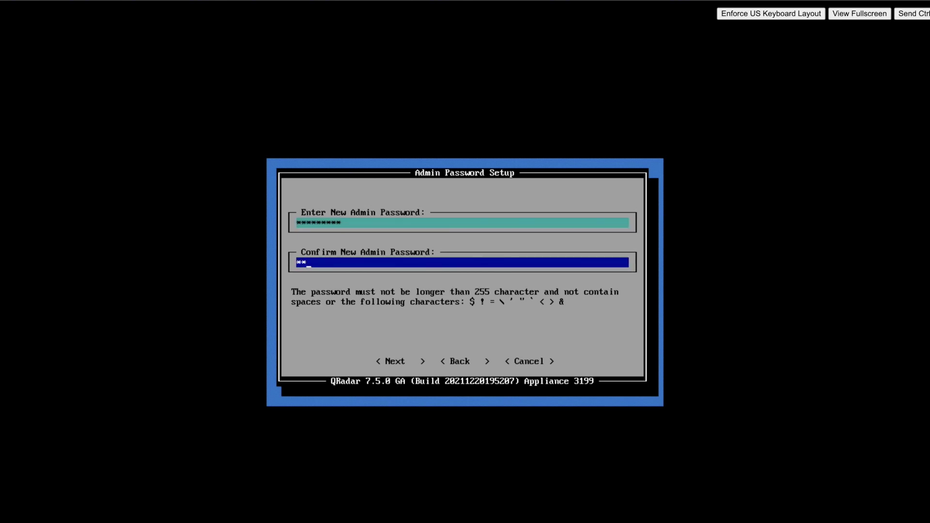
{"action": "type", "text": "*****"}
{"action": "key", "text": "Tab"}
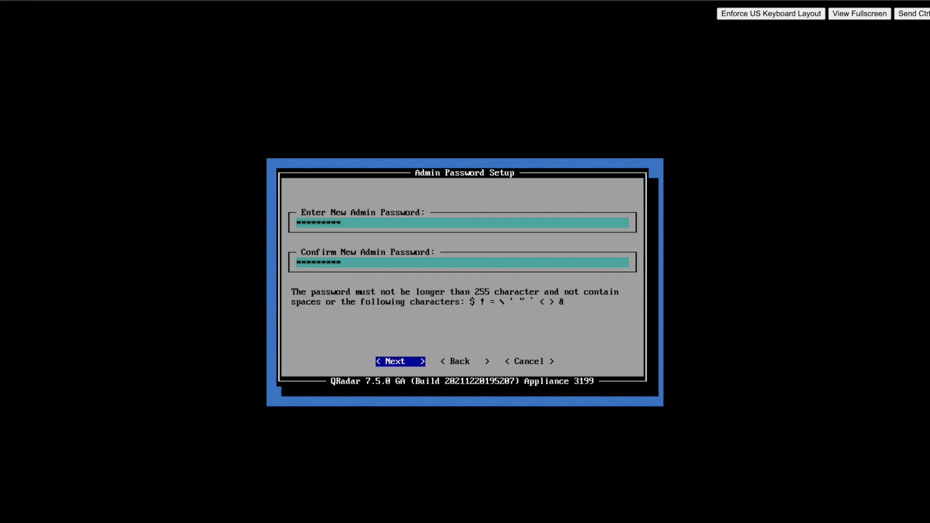
{"action": "key", "text": "Return"}
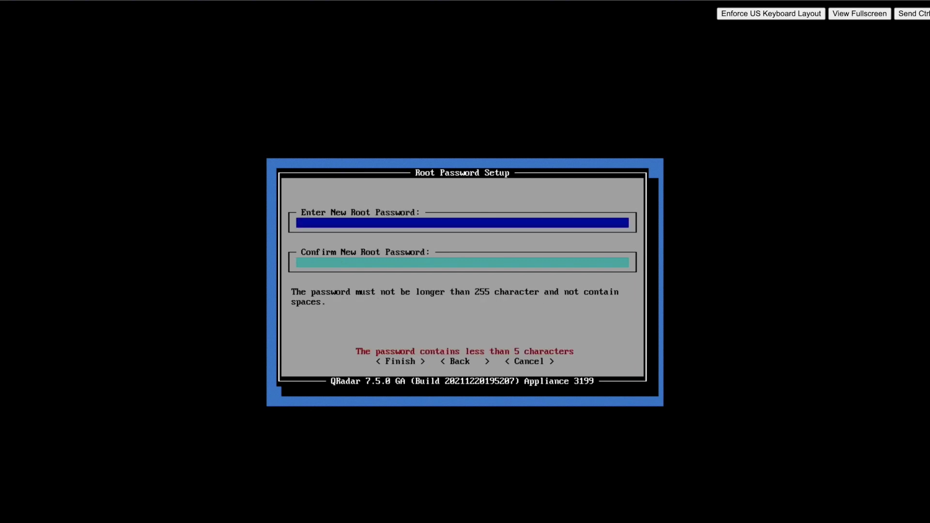
- Enter and confirm the root password to start the QRadar 7.5.0 installation
{"action": "type", "text": "***********"}
{"action": "key", "text": "Tab"}
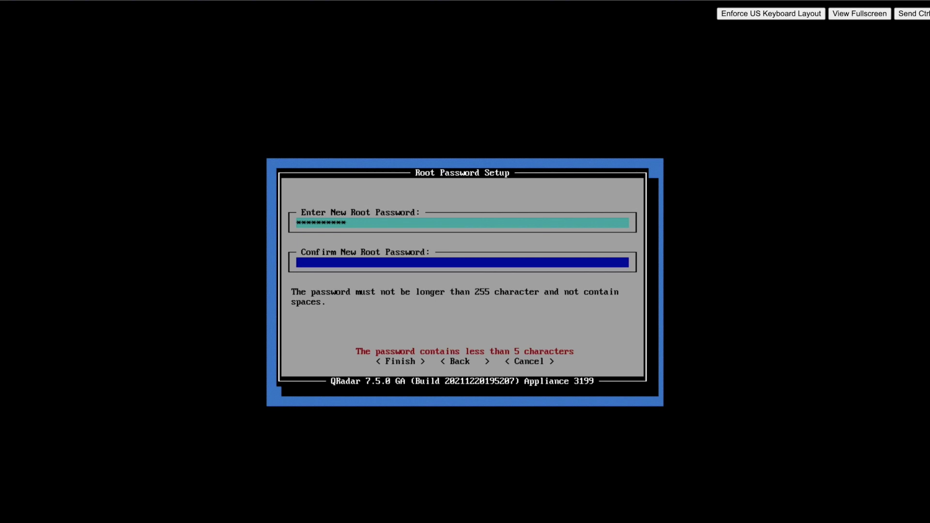
{"action": "type", "text": "********"}
{"action": "key", "text": "Return"}
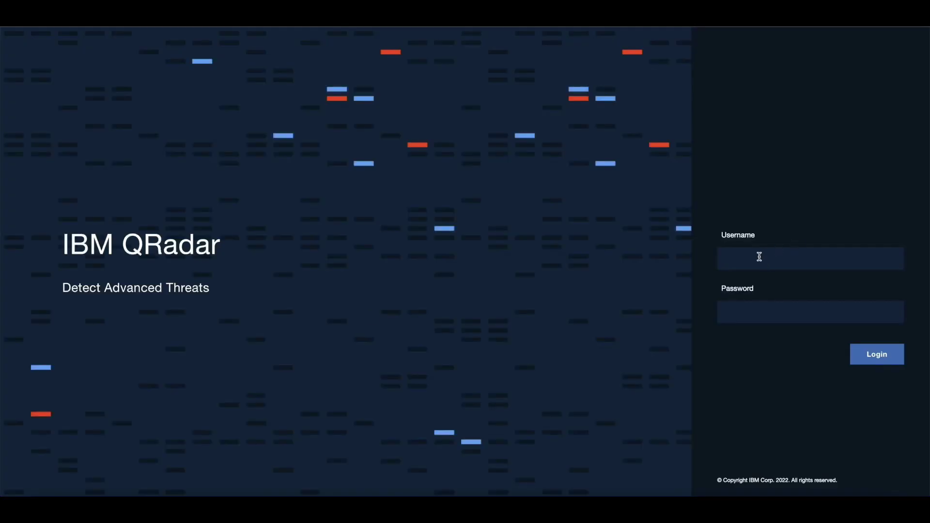
- Log in to the QRadar web console as admin with its password
{"action": "left_click", "coordinate": [758, 257]}
{"action": "type", "text": "admin"}
{"action": "left_click", "coordinate": [731, 309]}
{"action": "type", "text": "•••••••••"}
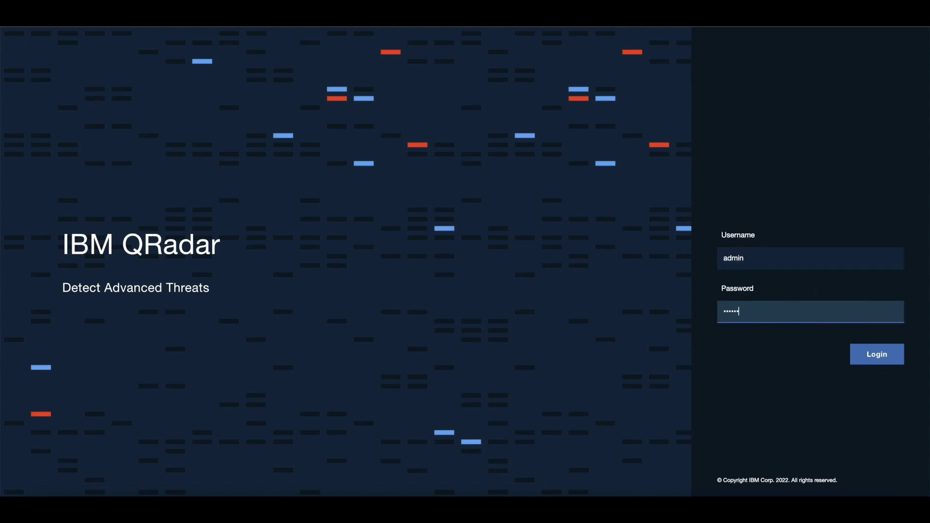
{"action": "key", "text": "Return"}
- Replace the admin password with a new one and accept the QRadar license agreement
{"action": "left_click", "coordinate": [745, 286]}
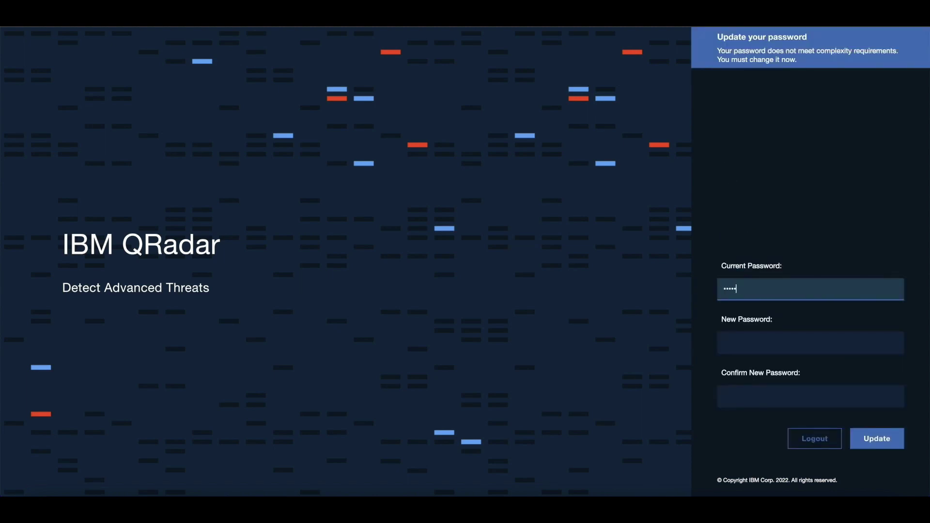
{"action": "type", "text": "•••••••••"}
{"action": "left_click", "coordinate": [760, 343]}
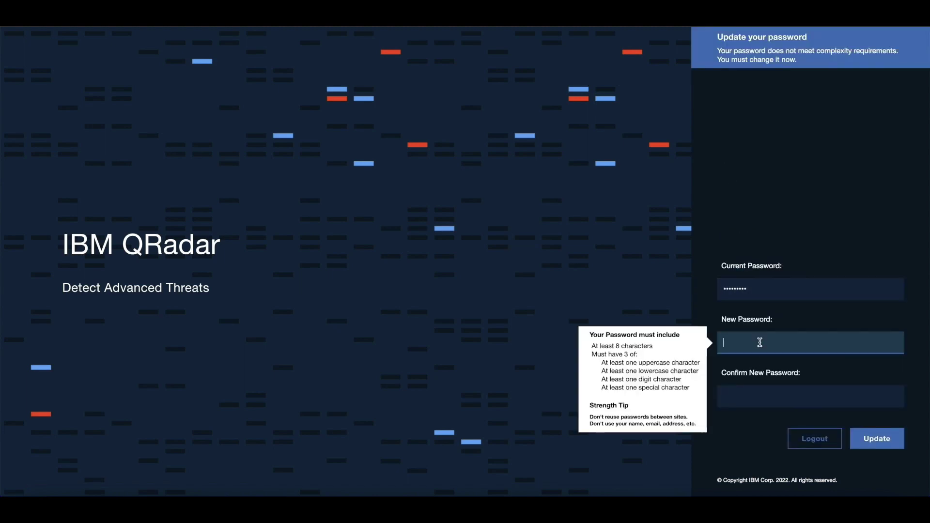
{"action": "type", "text": "••••••••••"}
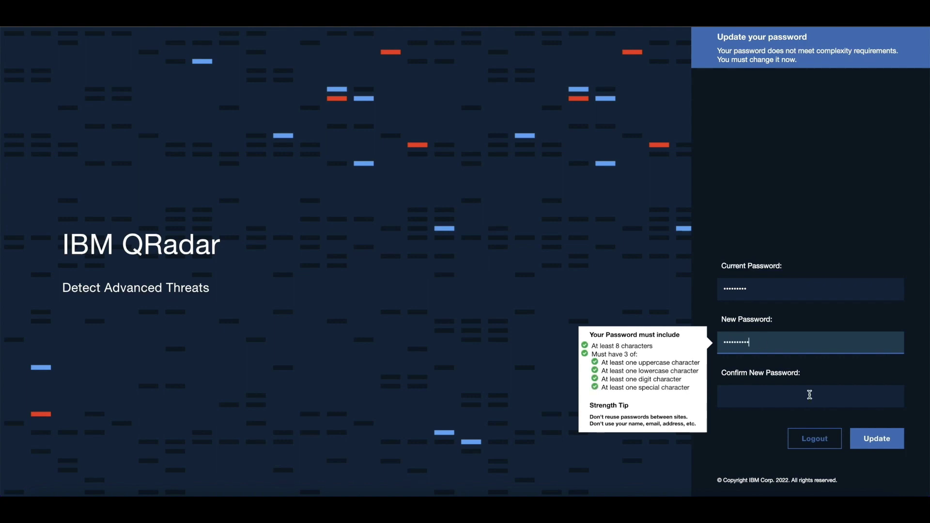
{"action": "left_click", "coordinate": [769, 397]}
{"action": "type", "text": "••••••••••"}
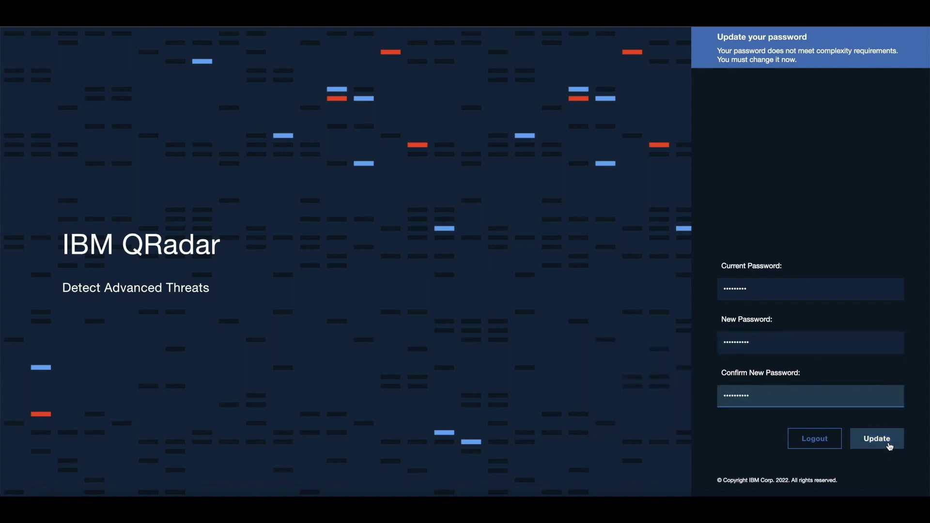
{"action": "left_click", "coordinate": [888, 443]}
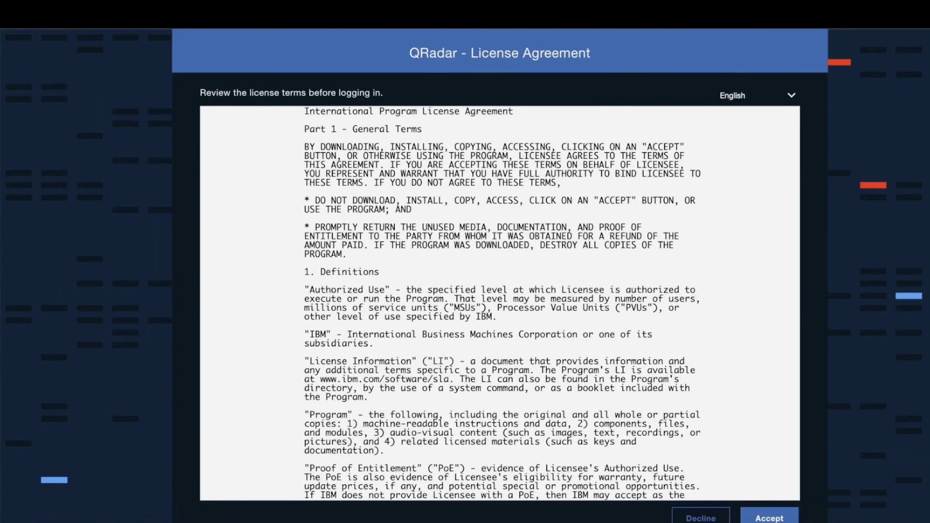
{"action": "left_click", "coordinate": [767, 517]}
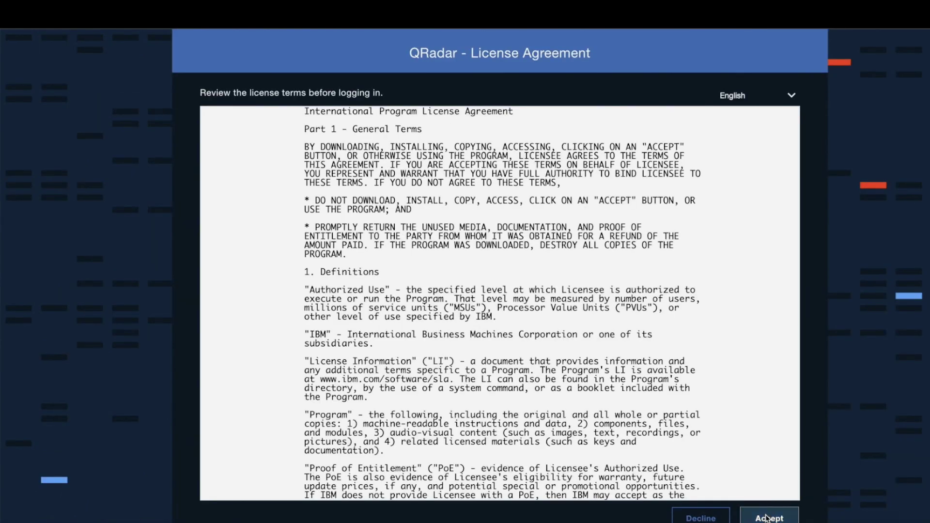